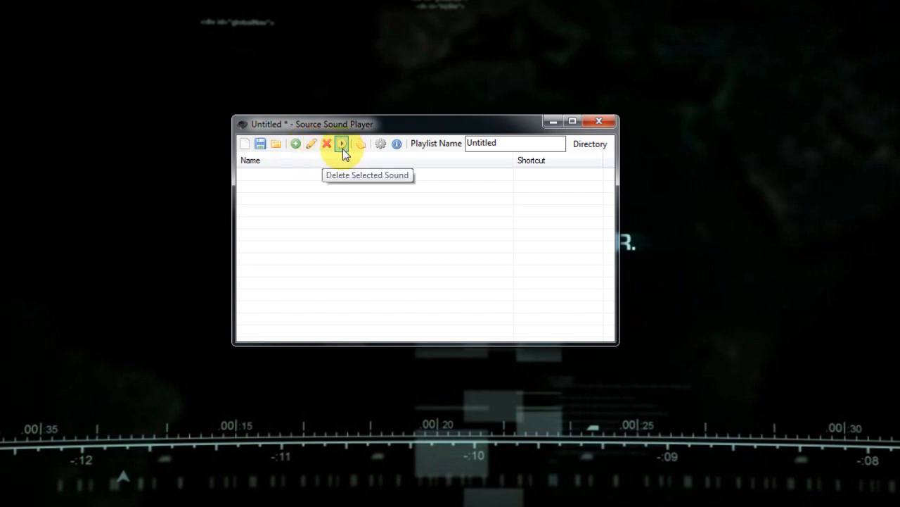
left_click(296, 145)
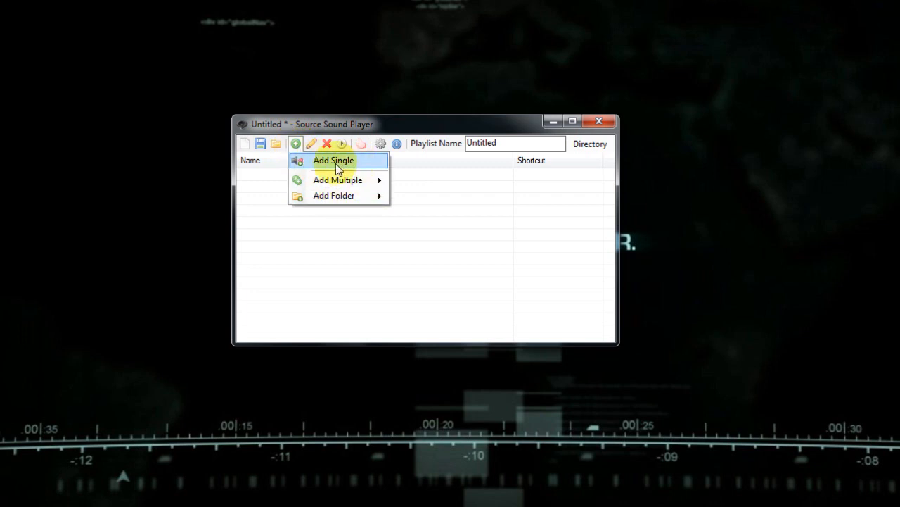
mouse_move(339, 183)
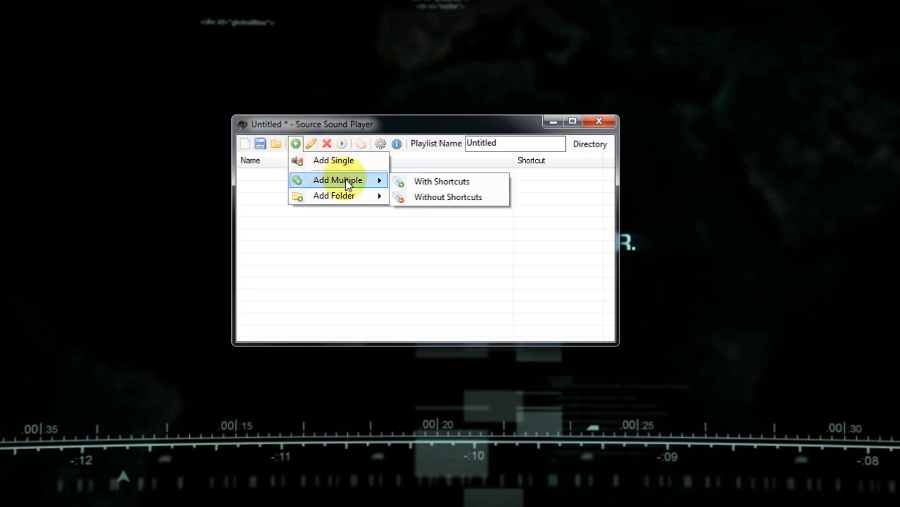
mouse_move(327, 201)
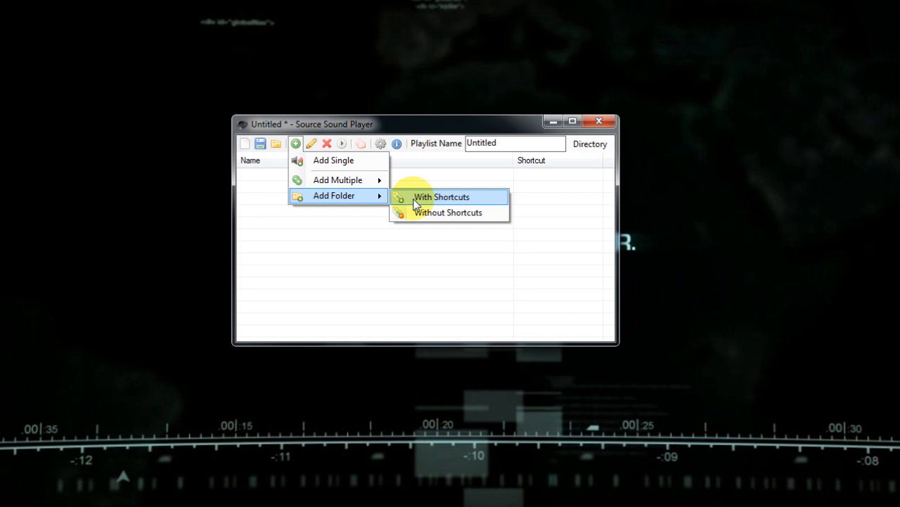
left_click(341, 220)
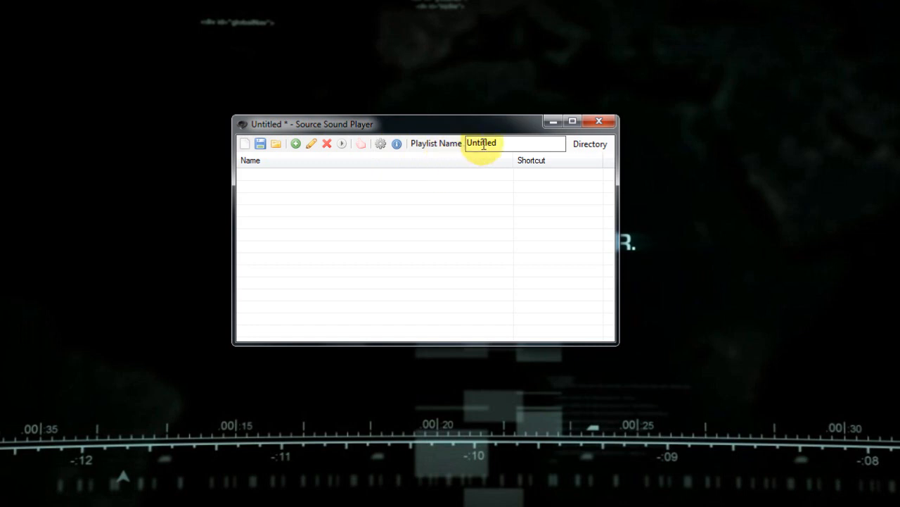
Name the playlist Example.
left_click_drag(498, 145, 464, 147)
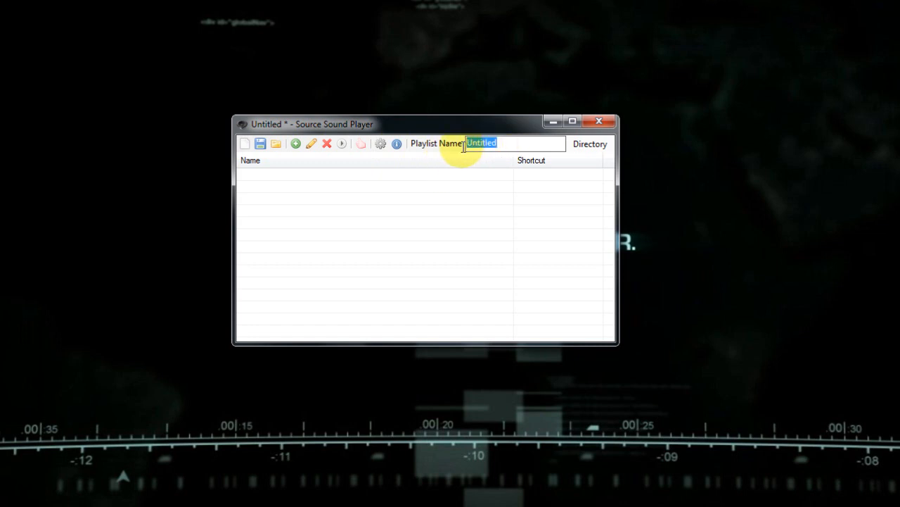
type("Example")
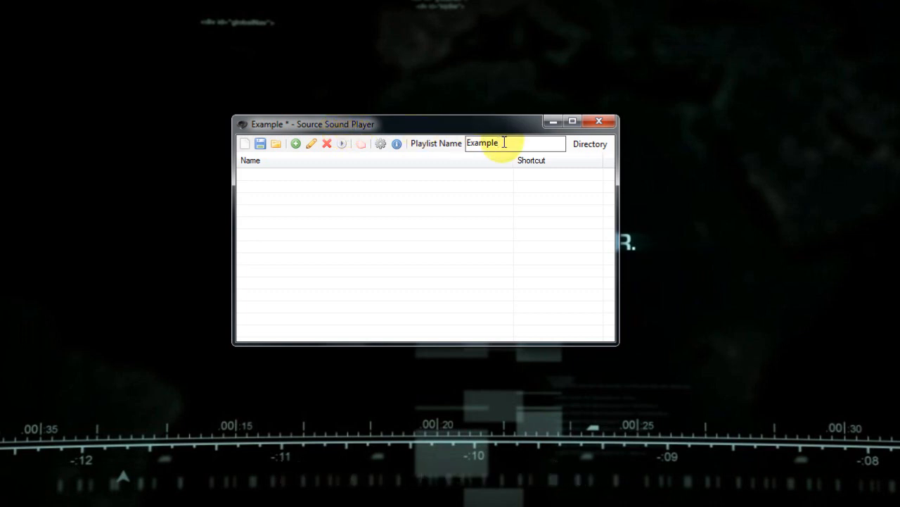
Set the playlist's game directory to the game's folder inside D:\Steam\steamapps.
left_click(603, 153)
left_click(593, 159)
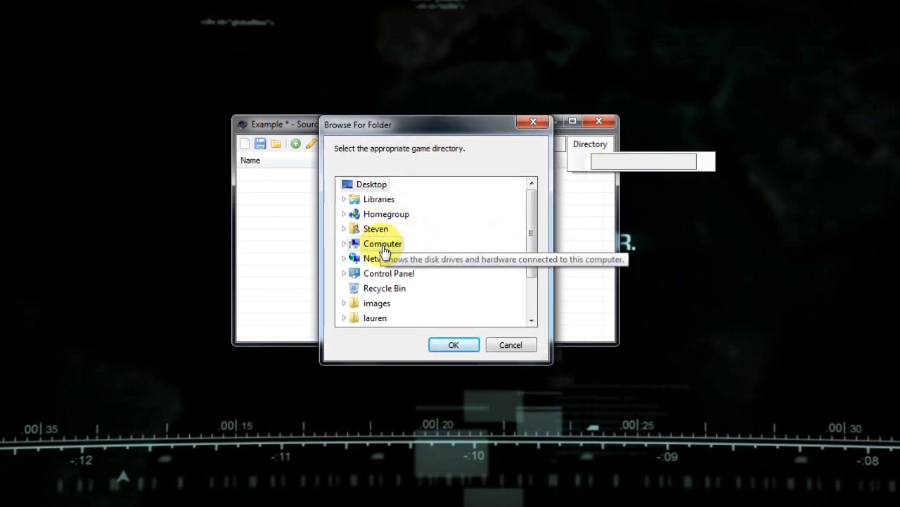
double_click(384, 247)
double_click(408, 274)
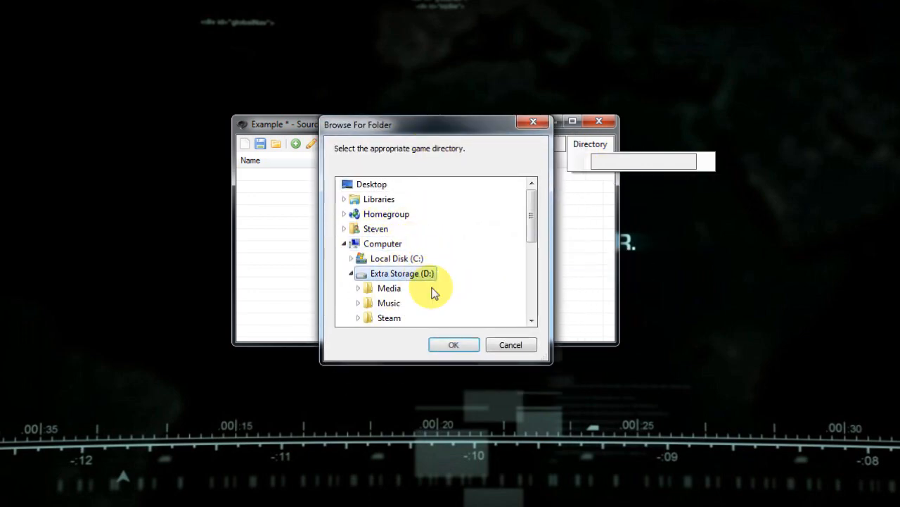
double_click(412, 317)
scroll(422, 289, "down", 1)
double_click(410, 318)
scroll(438, 258, "down", 2)
left_click(424, 275)
scroll(452, 247, "down", 3)
left_click(448, 255)
left_click(455, 344)
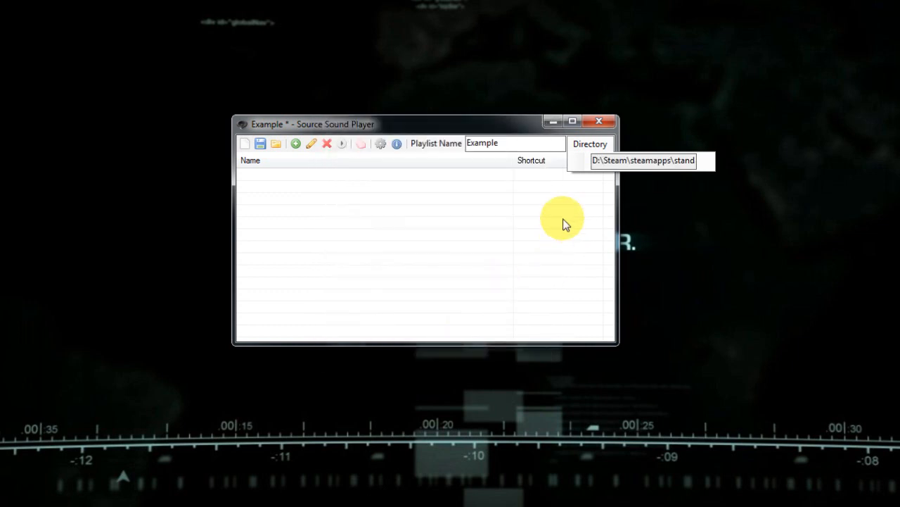
Start adding a single sound and choose 09 - Ten Cent Pistol.mp3 from D:\Music\The Black Keys\Brothers as its audio file.
left_click(296, 145)
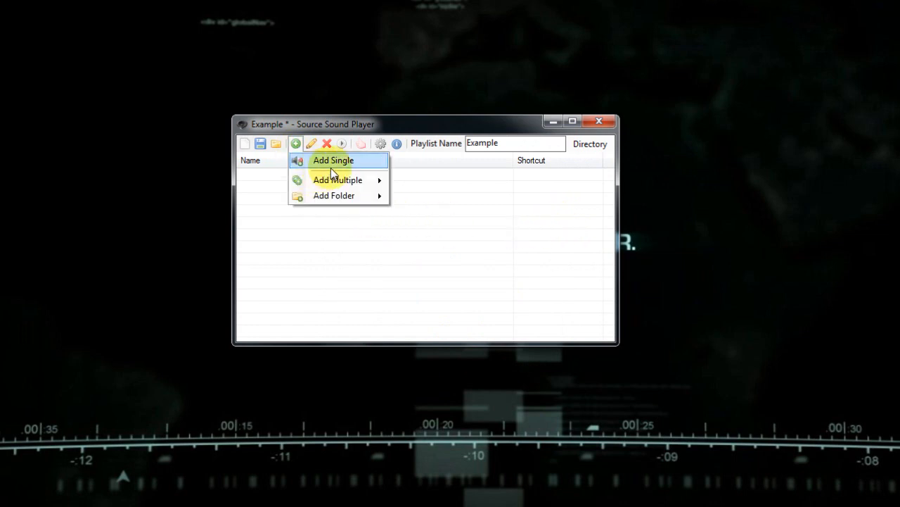
left_click(331, 167)
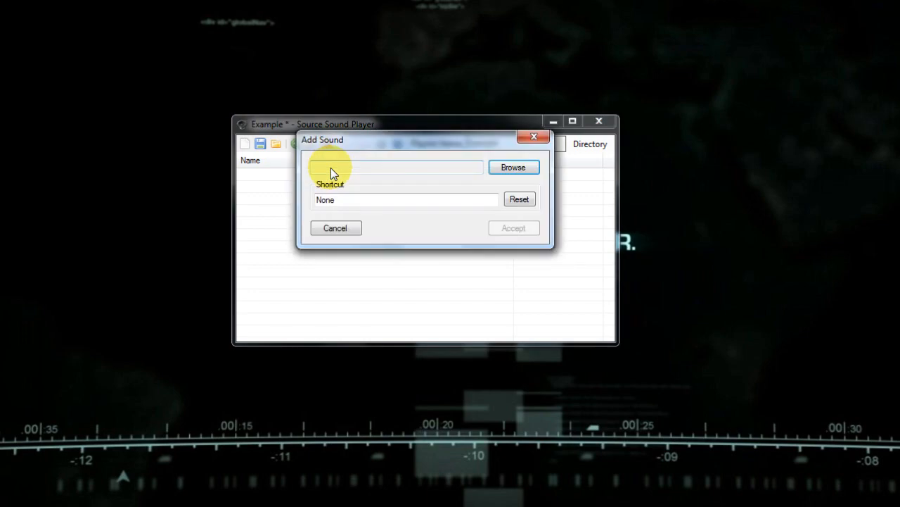
left_click(510, 171)
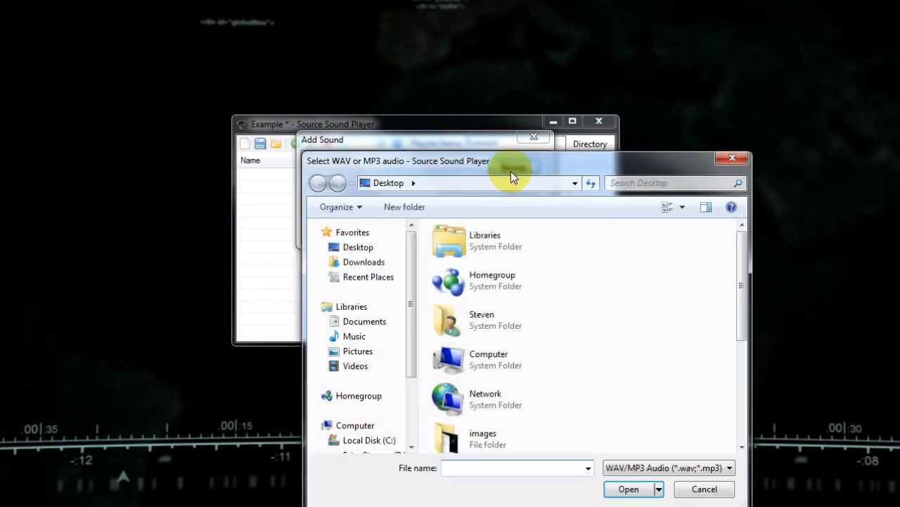
left_click(373, 450)
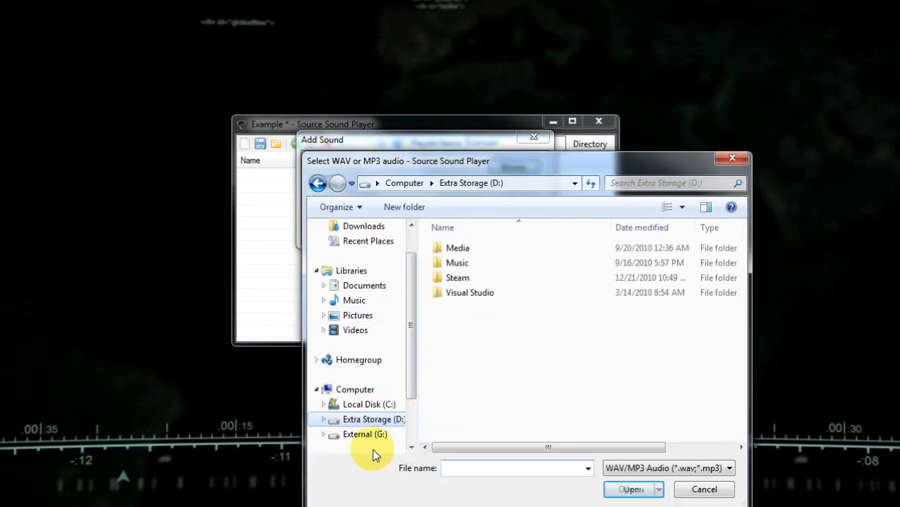
double_click(474, 263)
scroll(535, 325, "down", 5)
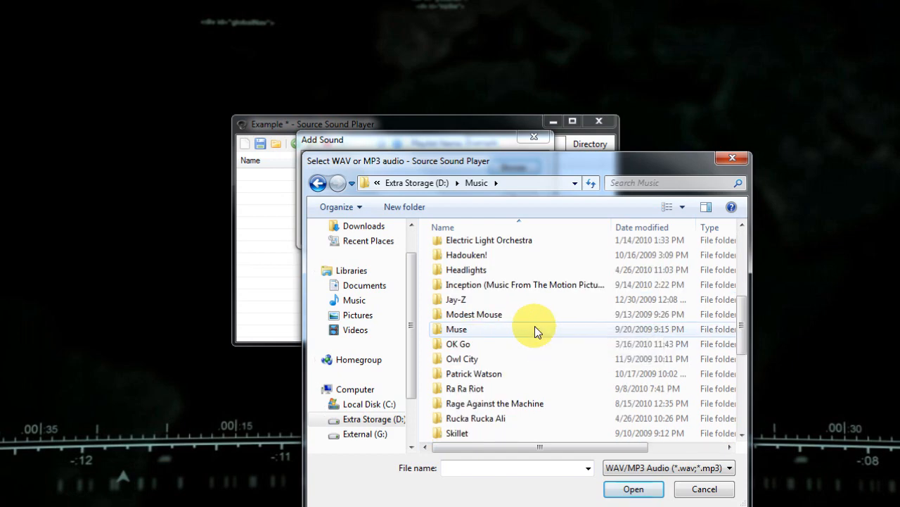
scroll(535, 326, "down", 2)
double_click(523, 360)
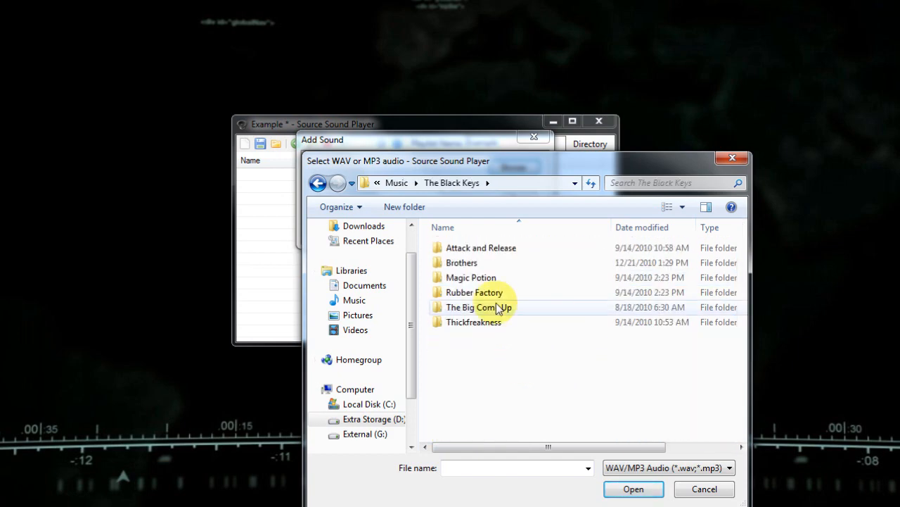
double_click(482, 262)
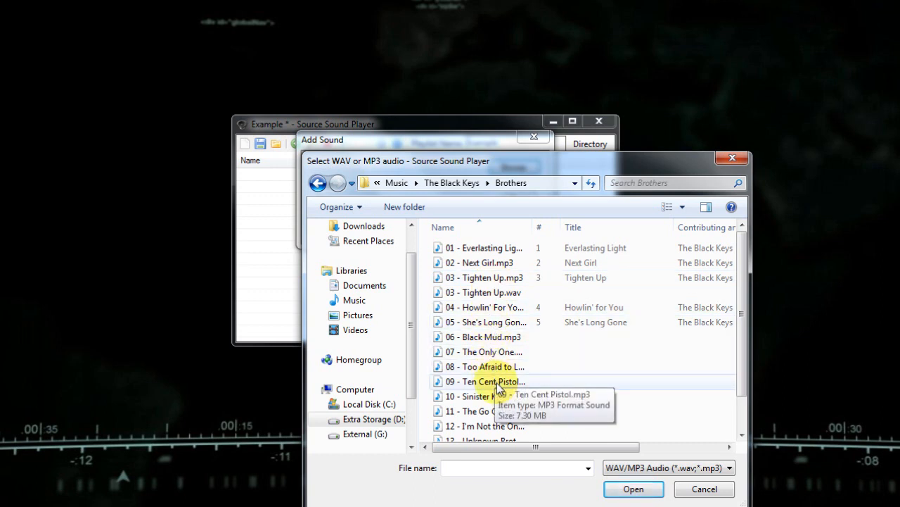
left_click_drag(533, 221, 567, 221)
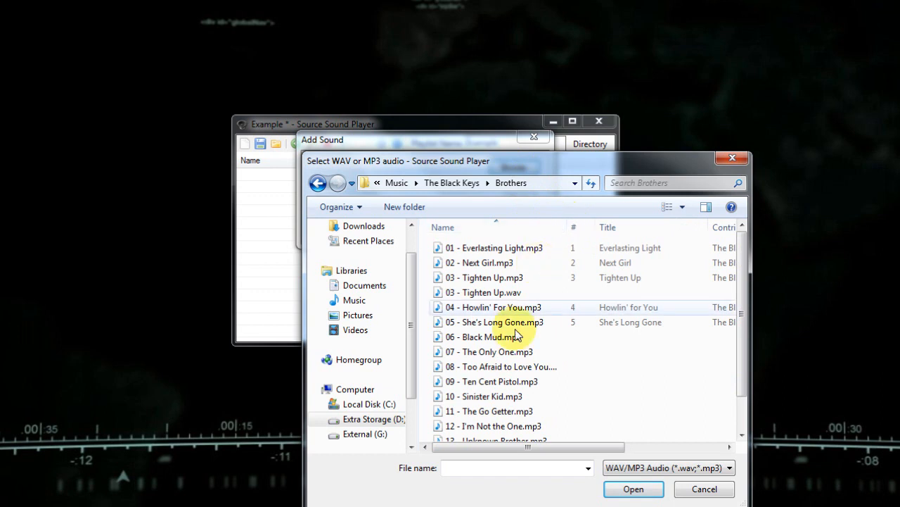
double_click(491, 385)
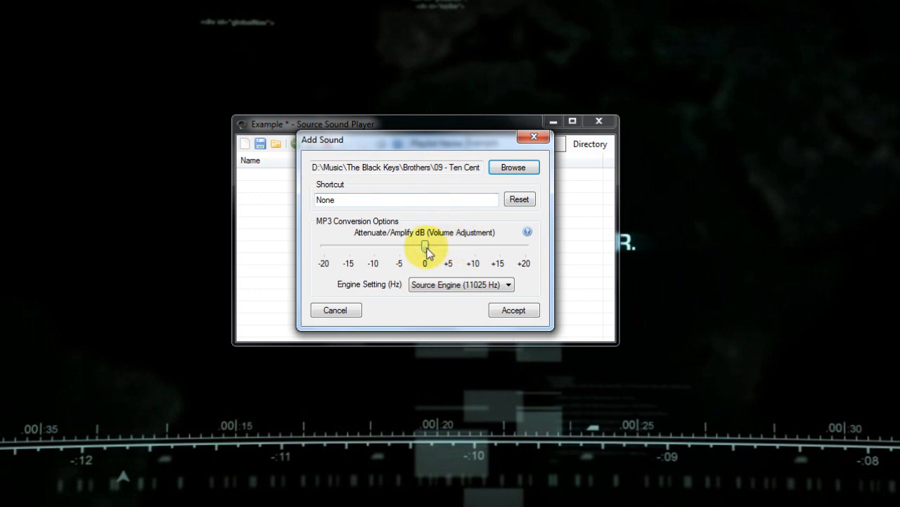
Set the MP3 conversion's volume adjustment to -15 dB, keeping the Source Engine (11025 Hz) setting.
left_click_drag(426, 253, 351, 260)
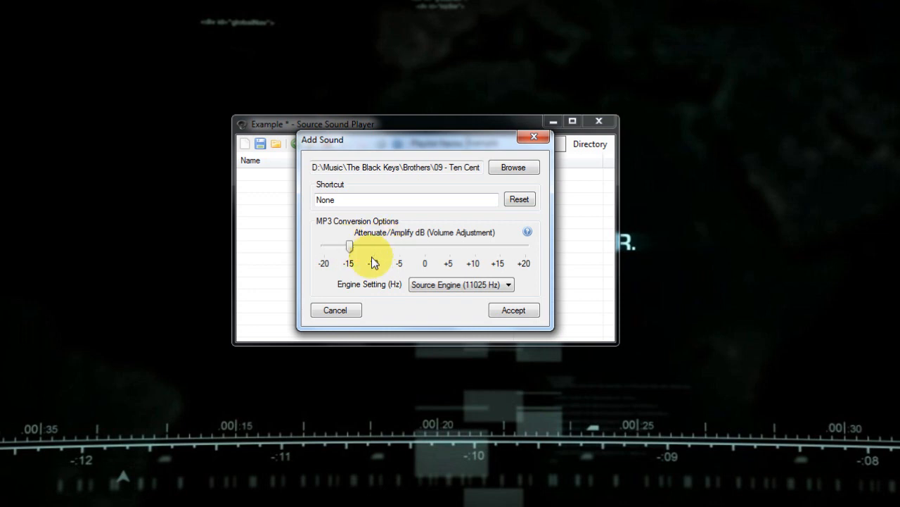
left_click(446, 288)
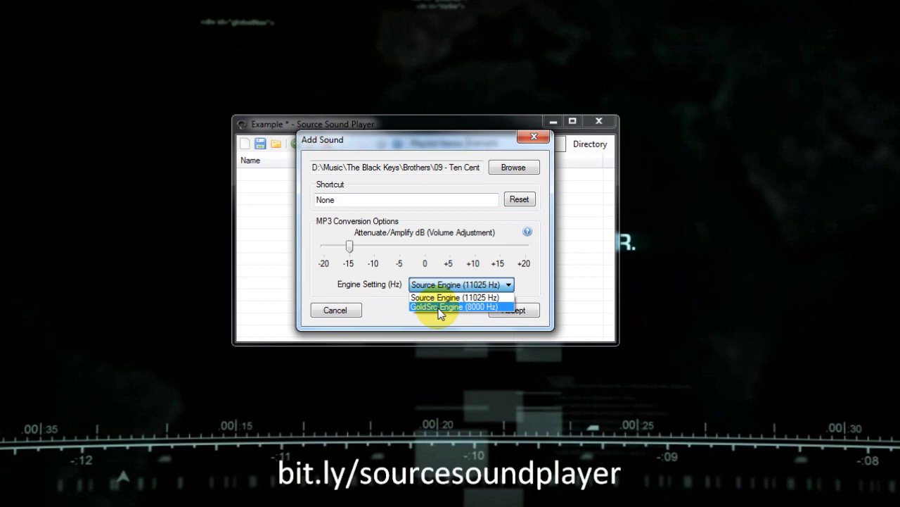
left_click(452, 323)
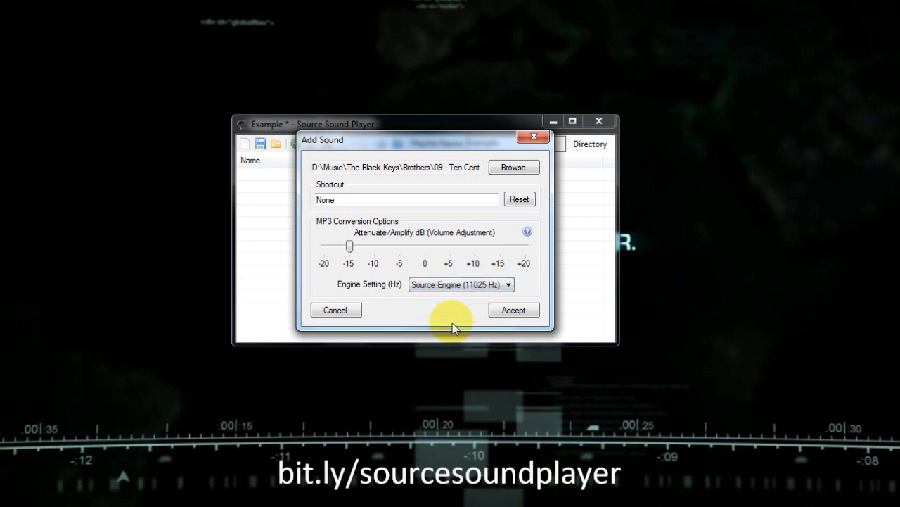
Assign F1 as the sound's shortcut and accept the new sound into the playlist.
left_click(342, 199)
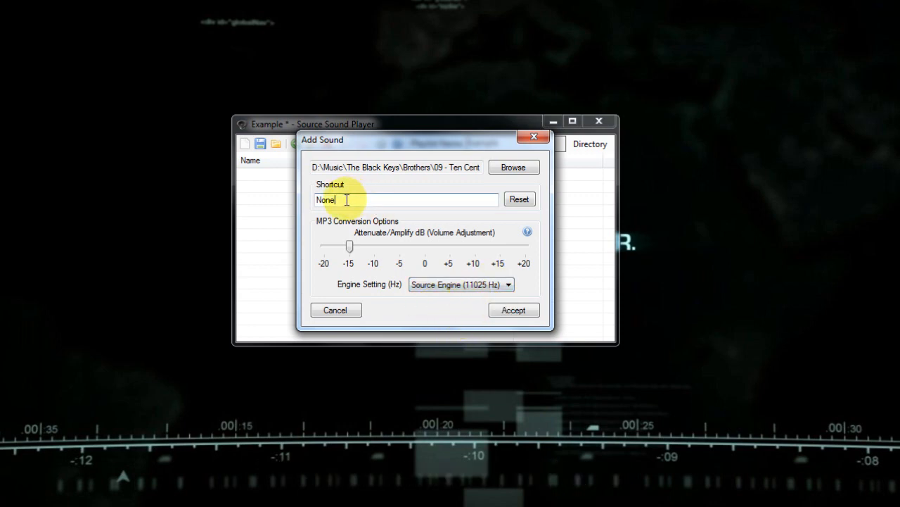
key("F4")
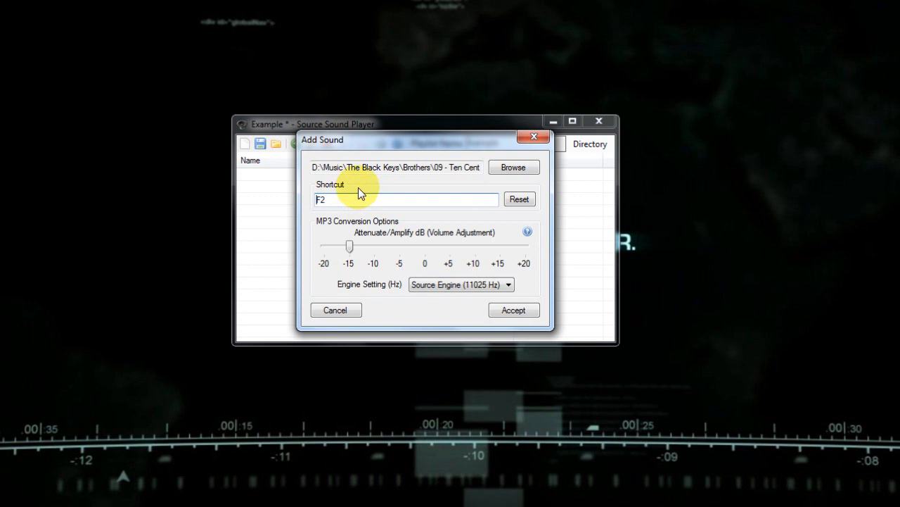
key("F1")
key("shift")
key("alt")
key("ctrl")
key("shift+alt")
key("ctrl+alt")
key("shift+ctrl+alt")
key("alt")
key("F1")
left_click(522, 309)
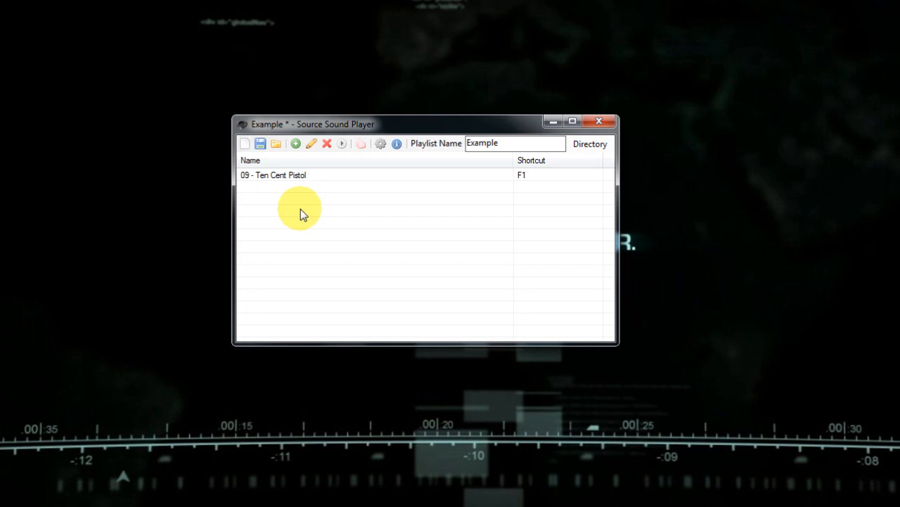
Rename the sound in the playlist to Ten Cent Pistol and play it as a preview.
left_click(285, 176)
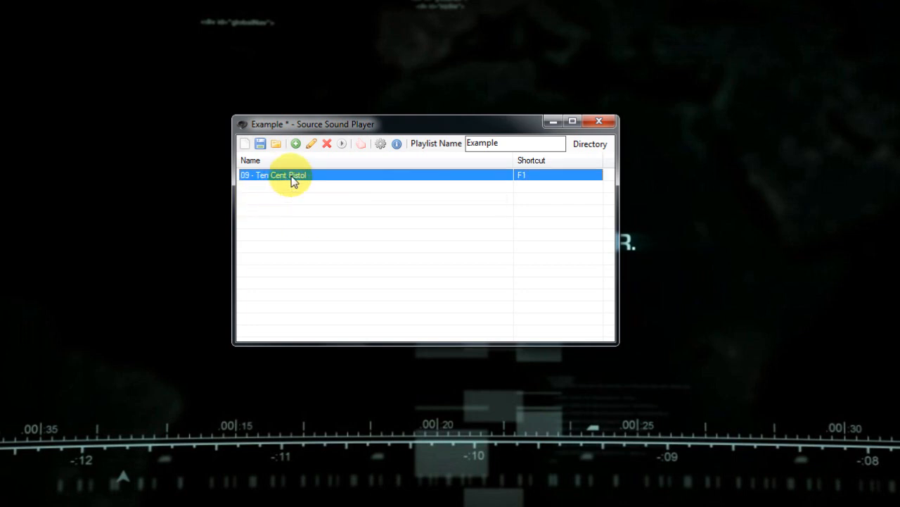
left_click(292, 181)
left_click(256, 175)
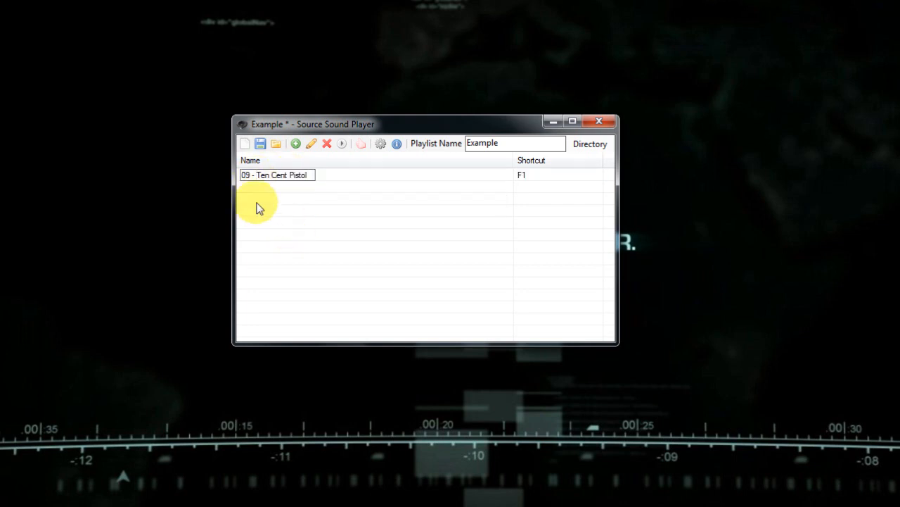
key("BackSpace")
key("BackSpace")
key("BackSpace")
key("BackSpace")
key("BackSpace")
key("Return")
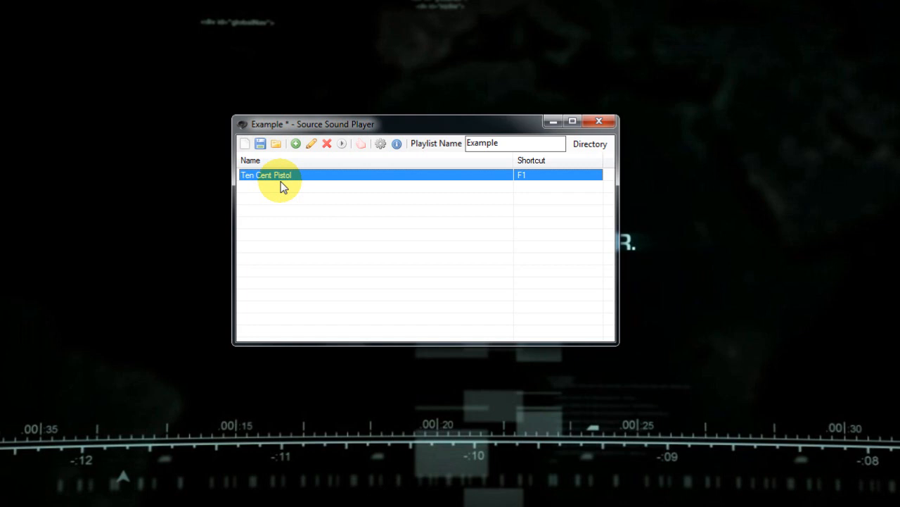
left_click(343, 145)
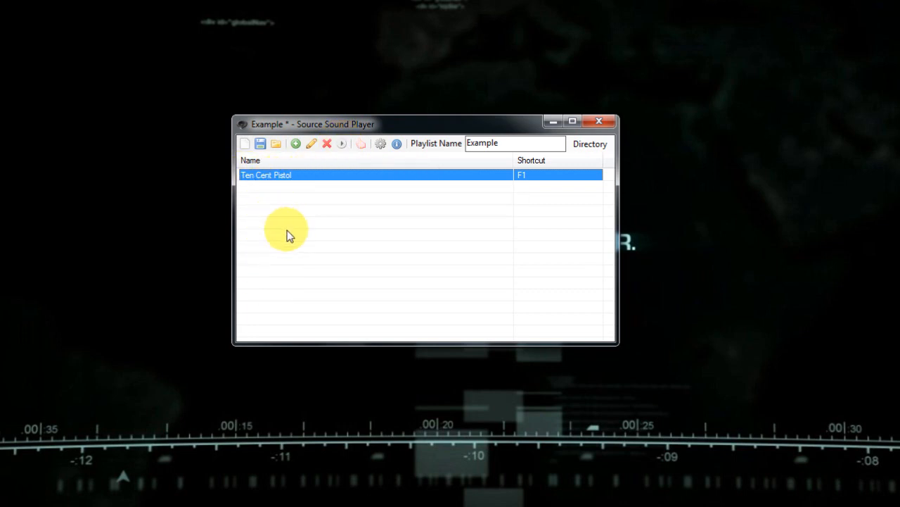
Save the playlist to the Desktop as example.sspl, replacing the existing file.
left_click(260, 144)
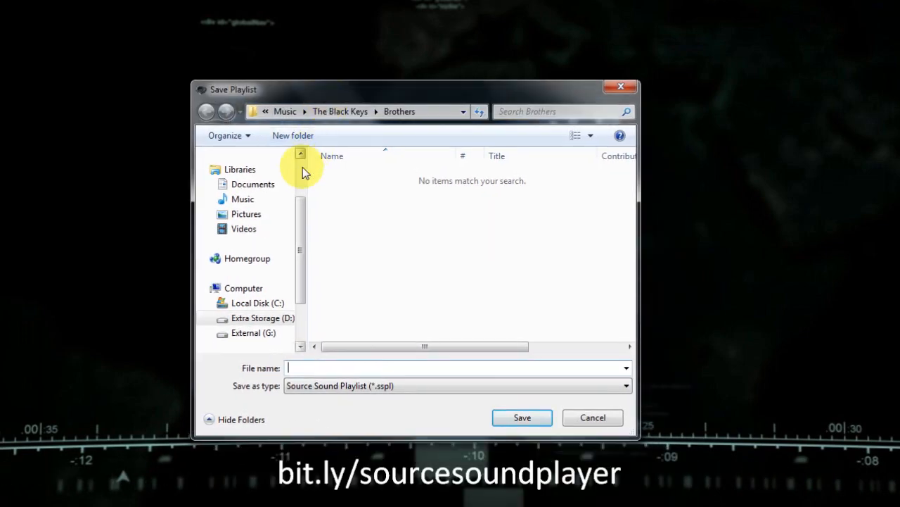
left_click(247, 175)
scroll(530, 260, "down", 5)
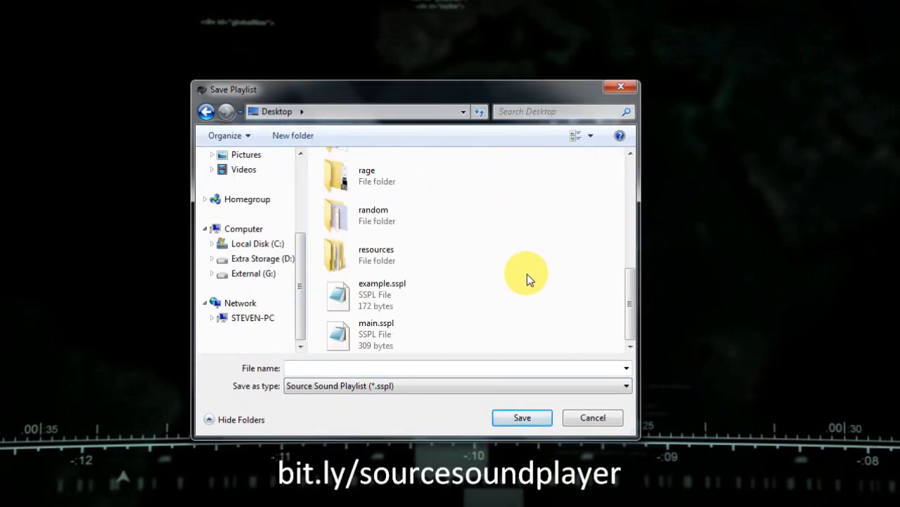
double_click(408, 296)
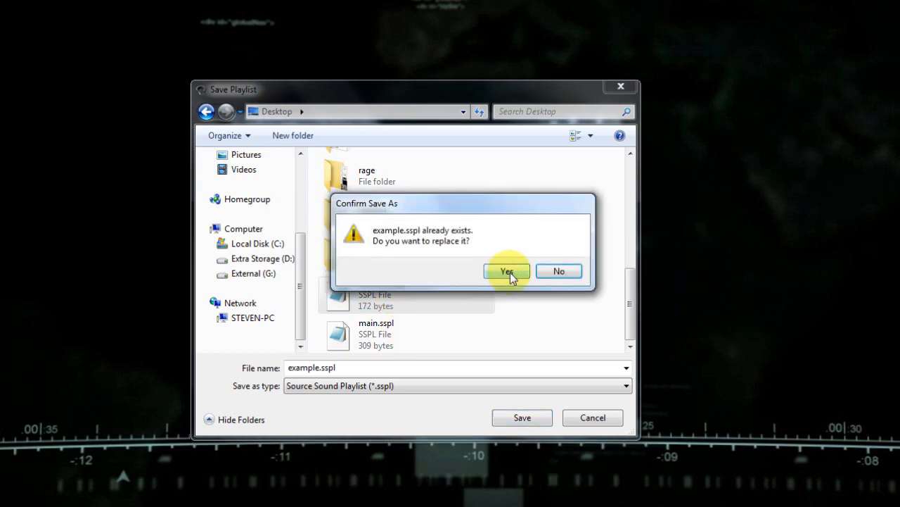
left_click(508, 275)
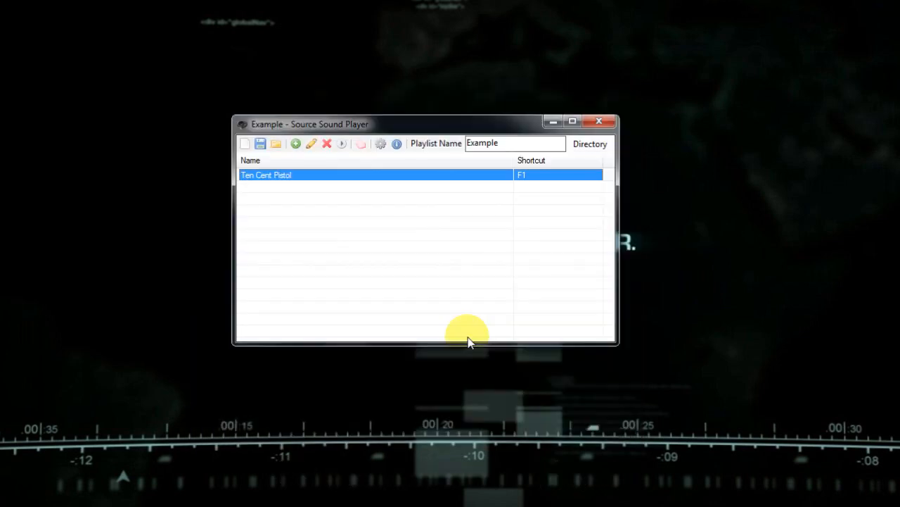
Enable the playlist, trigger Ten Cent Pistol with its F1 shortcut, and disable the playlist again.
left_click(361, 143)
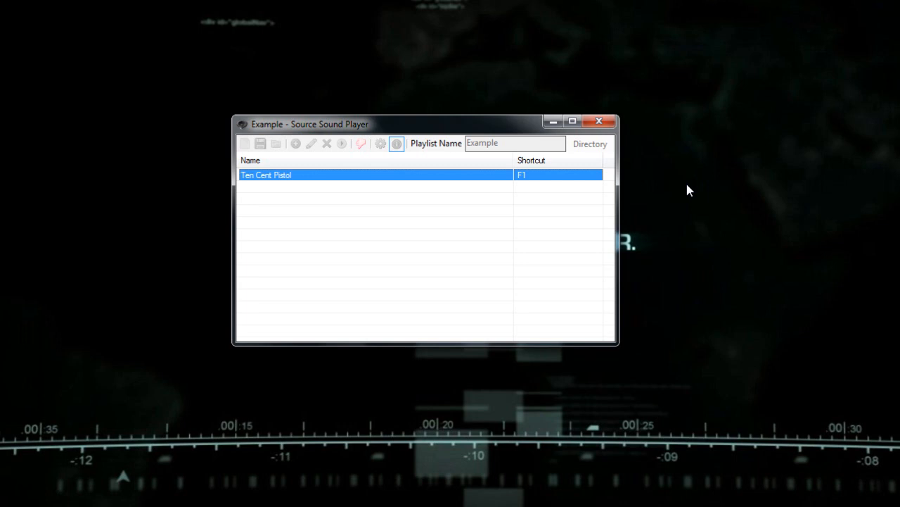
key("F1")
left_click(362, 143)
View the program's About information for its version and website link, and close it.
left_click(396, 145)
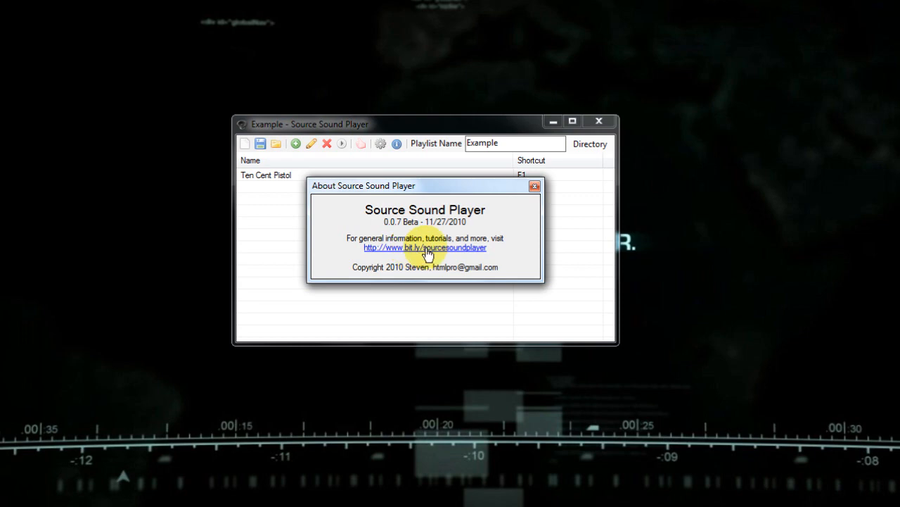
left_click(534, 186)
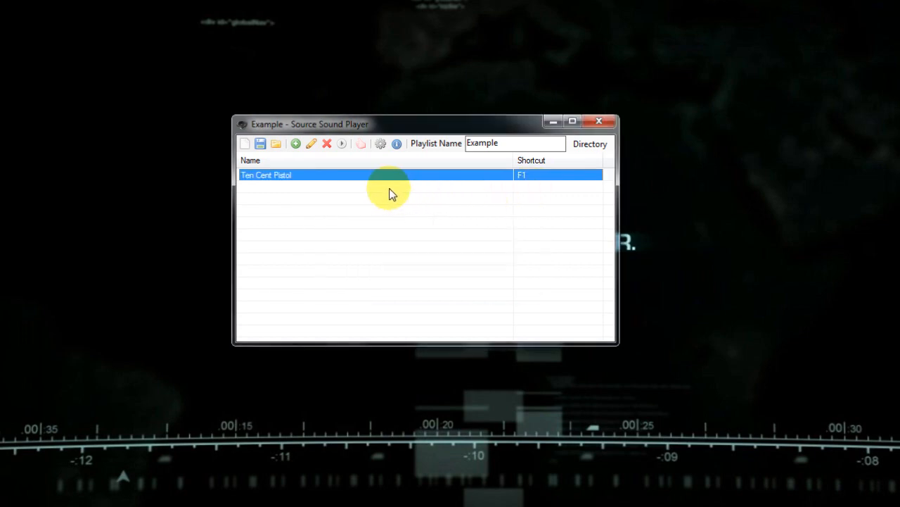
Review the Steam name, last-playlist loading and minimize-on-enable options in the program settings, and save the settings.
left_click(379, 149)
left_click_drag(408, 166, 411, 156)
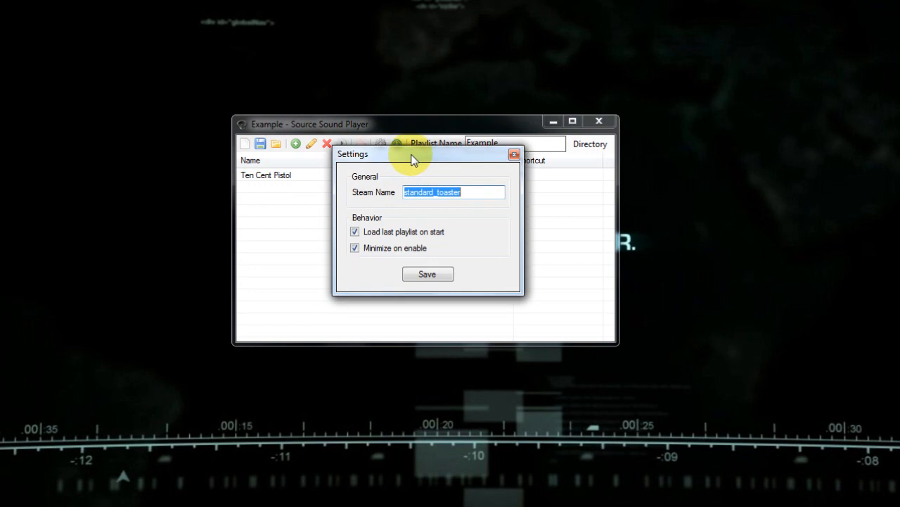
left_click(468, 192)
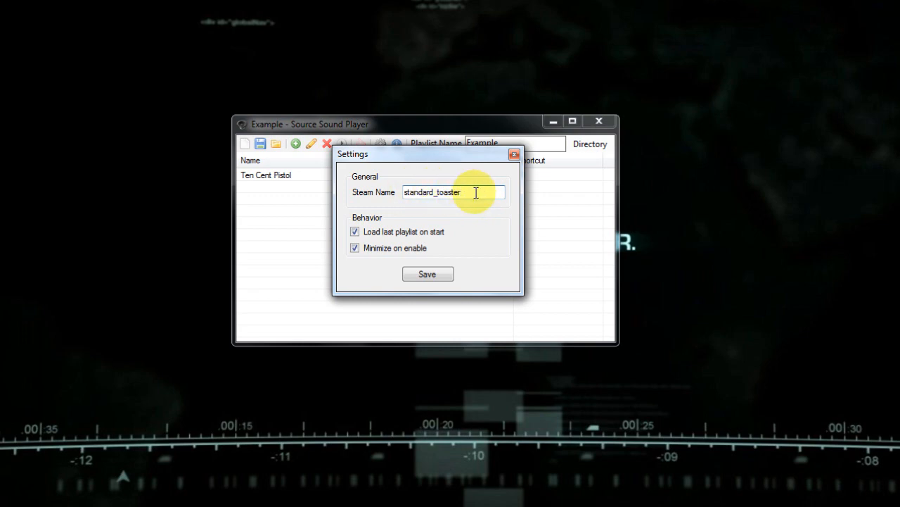
double_click(426, 194)
left_click(466, 195)
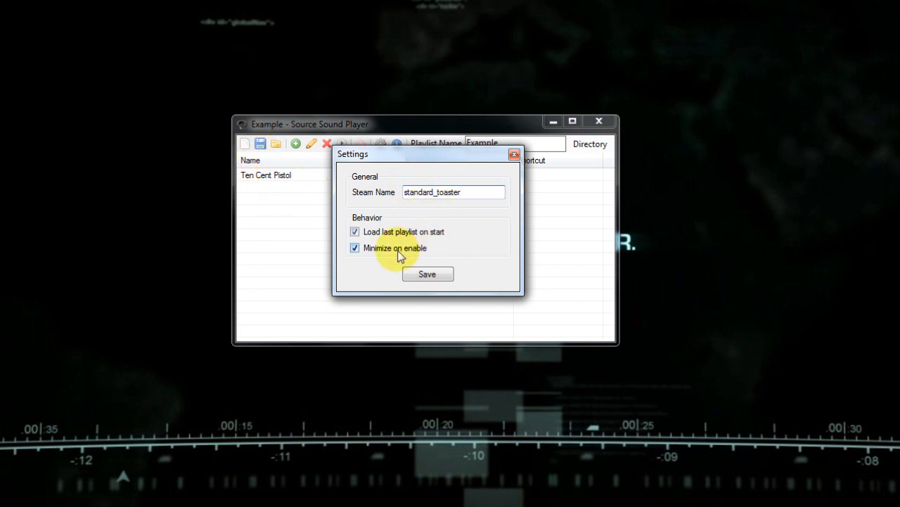
left_click_drag(342, 153, 340, 169)
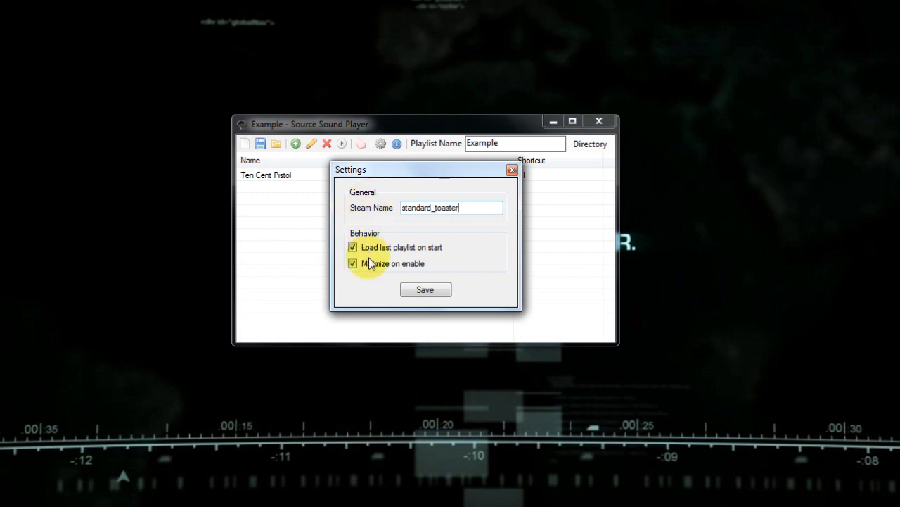
left_click(431, 289)
Check the About information again for the website with general information and tutorials, and close it.
left_click_drag(501, 124, 512, 105)
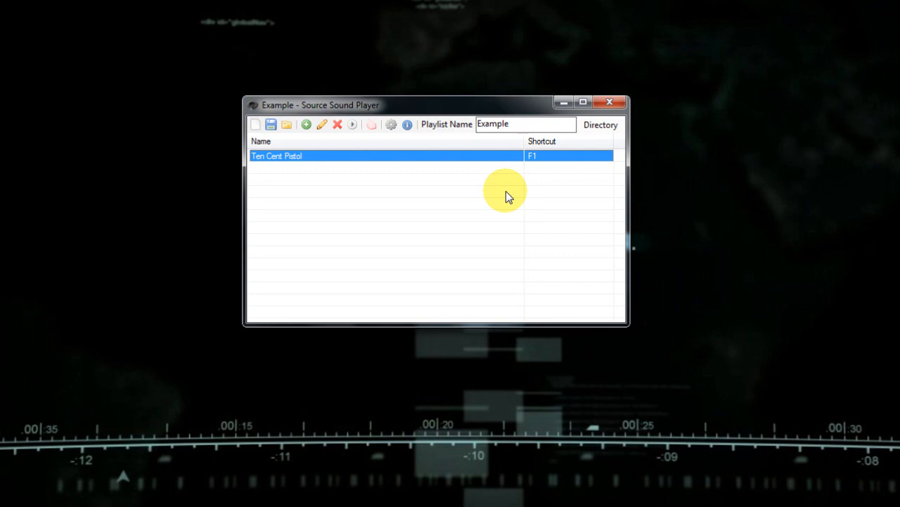
left_click(407, 125)
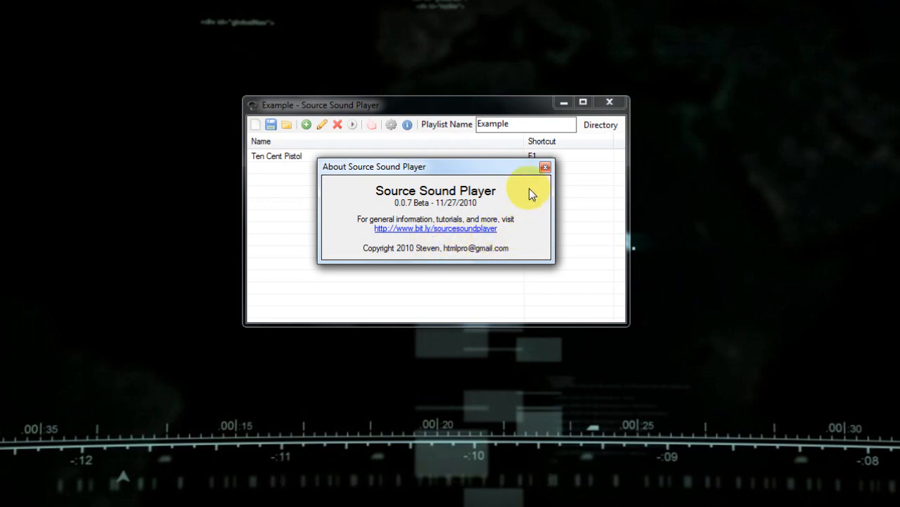
left_click(544, 170)
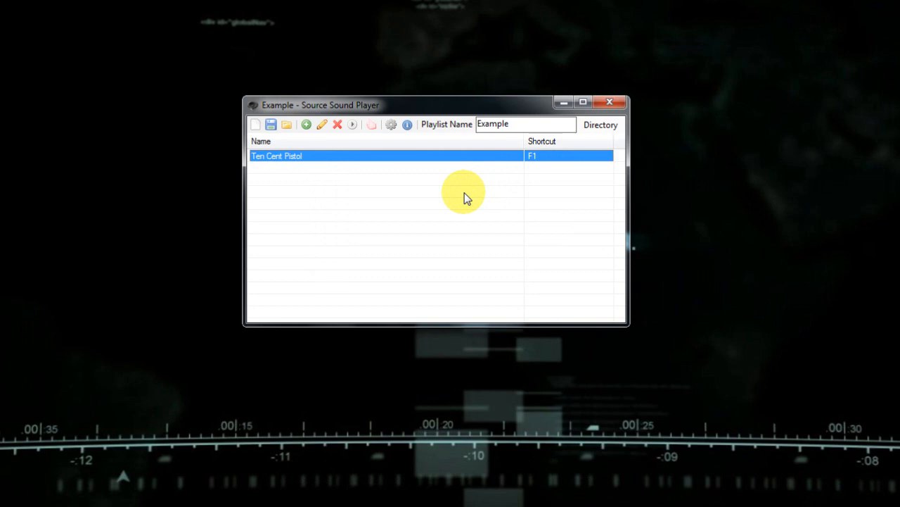